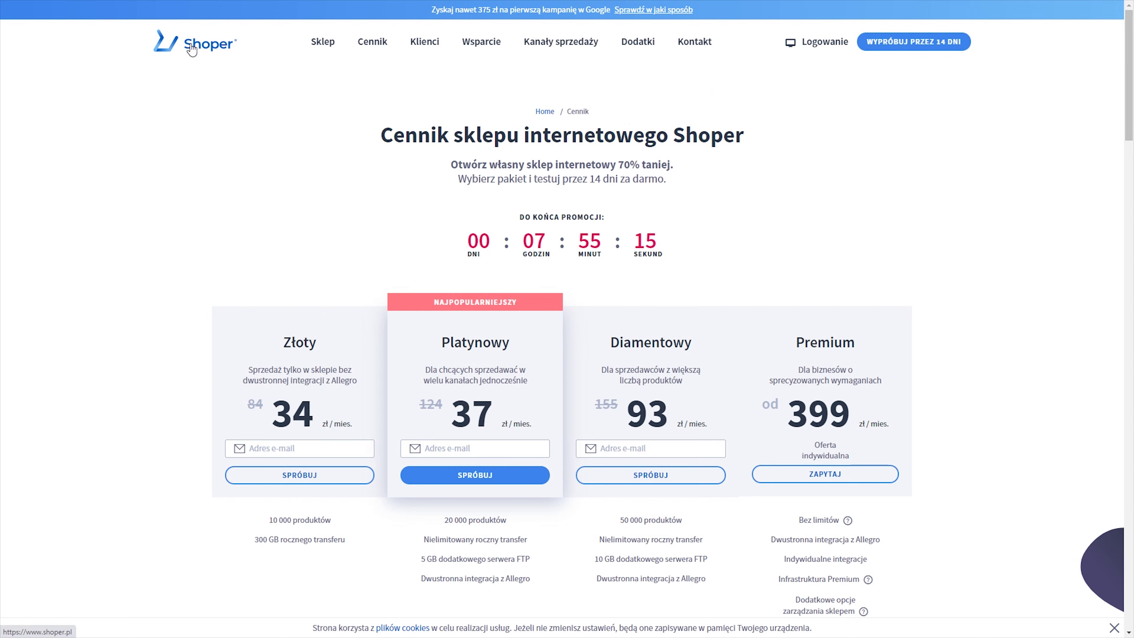
- Enter your e-mail address on the Shoper home page and start the free trial
click(511, 264)
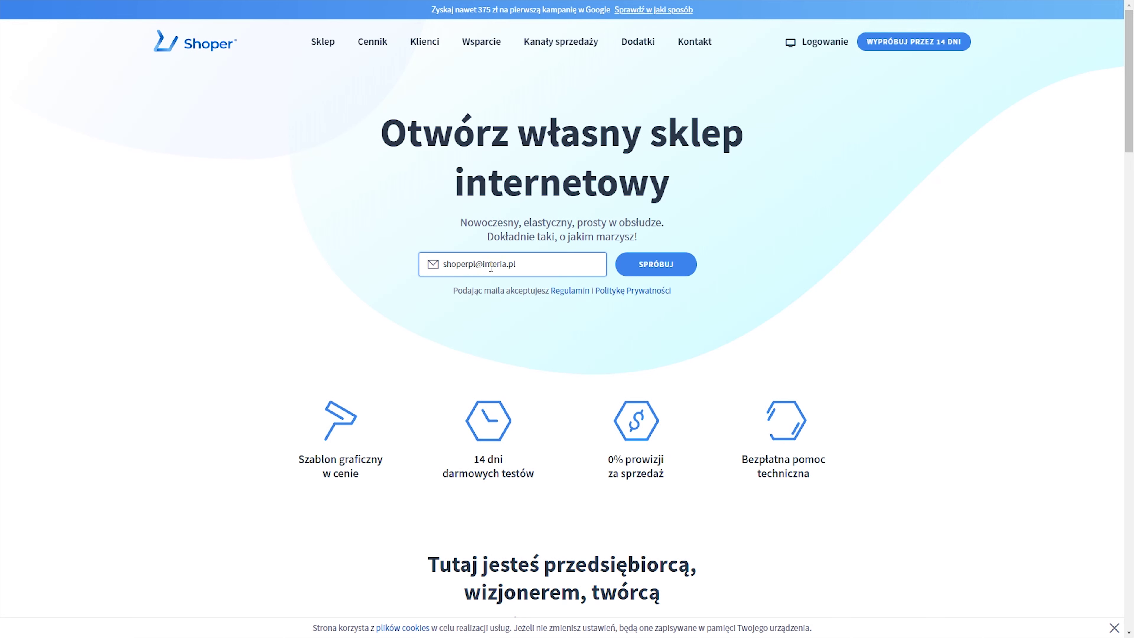
click(645, 265)
- Enter your phone number in the trial dialog and continue to step two
click(635, 257)
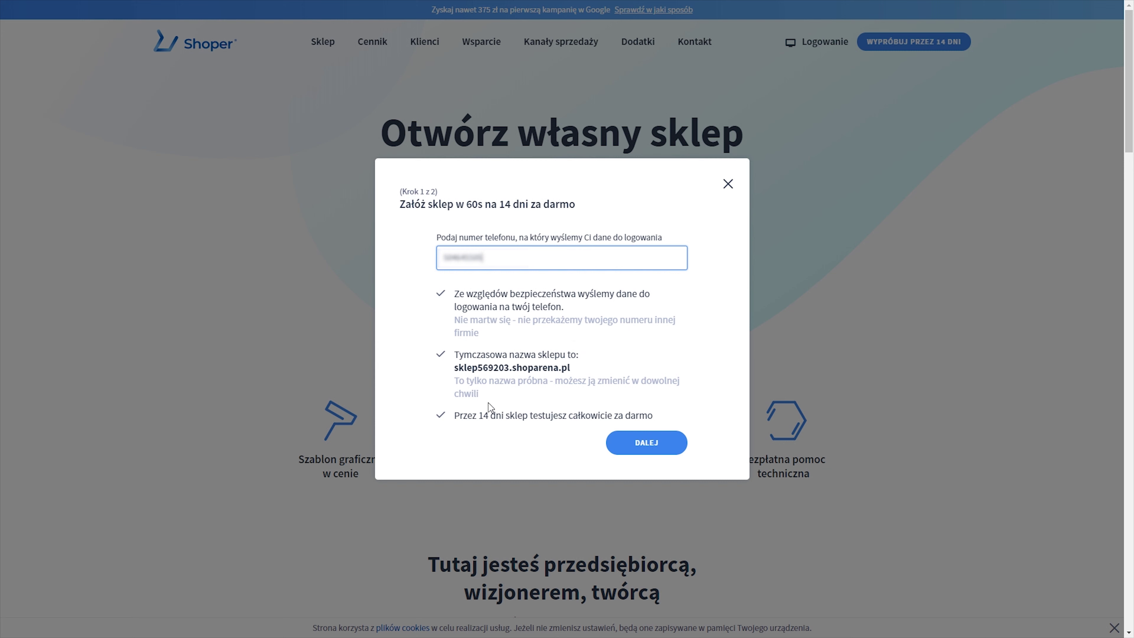
click(637, 449)
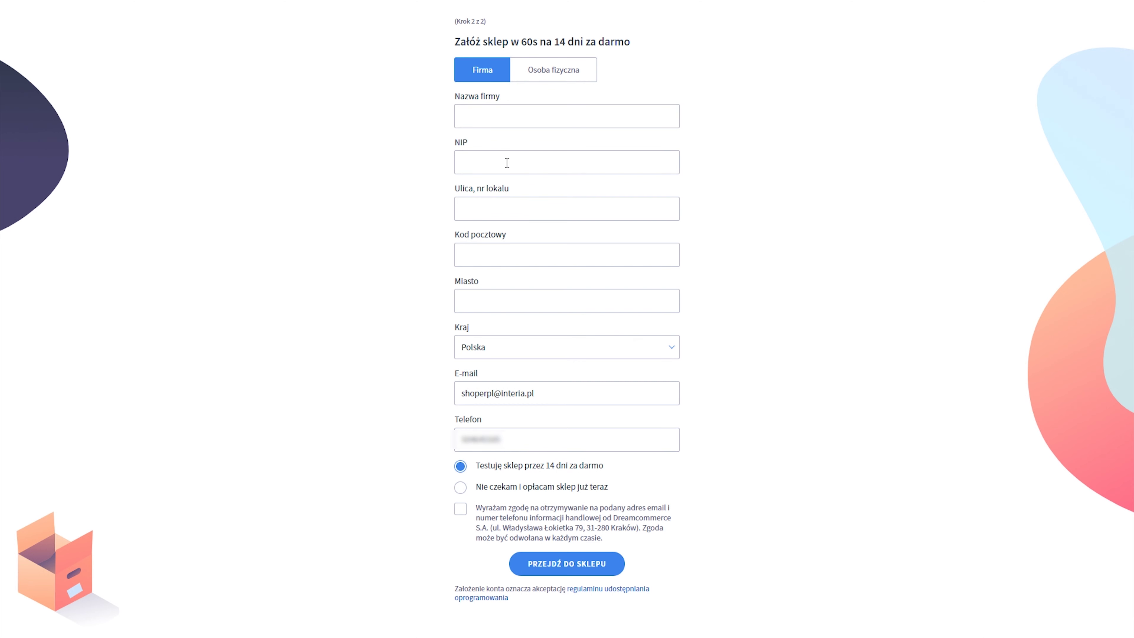
- Register as Osoba fizyczna and fill in the first name and surname
click(548, 75)
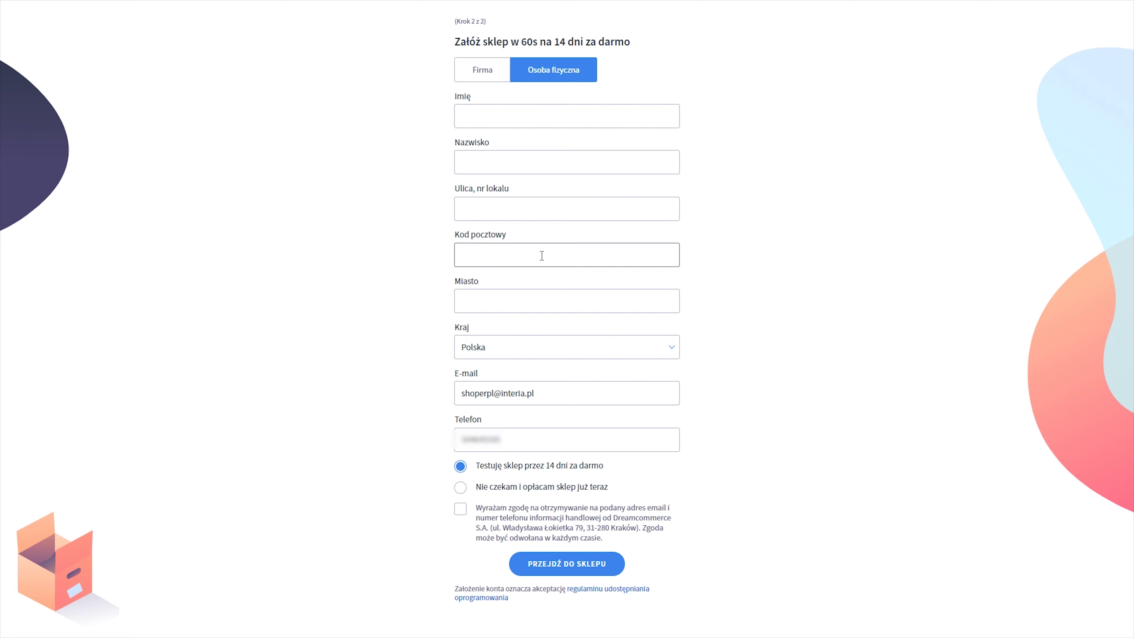
click(527, 112)
text(Jan)
key(BackSpace)
key(BackSpace)
key(BackSpace)
text(Jan)
key(Tab)
text(Kola)
key(BackSpace)
key(BackSpace)
key(BackSpace)
key(BackSpace)
text(Kowalski)
- Fill in the street, postal code and city, then submit to create the store
key(Tab)
key(Tab)
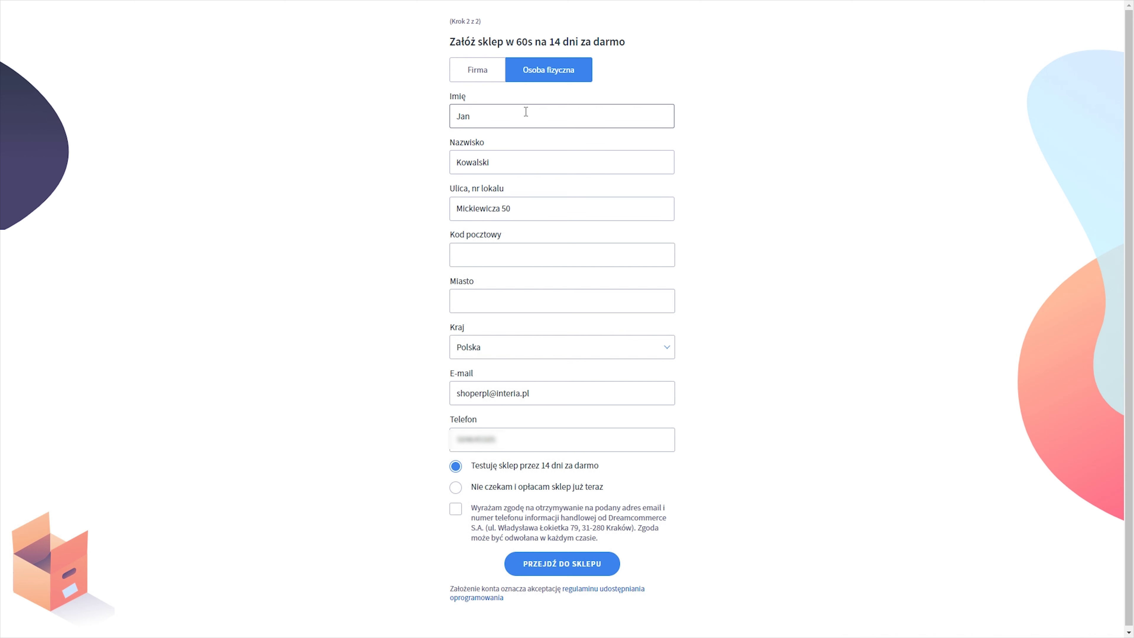
text(30-868)
key(Tab)
text(Kraków)
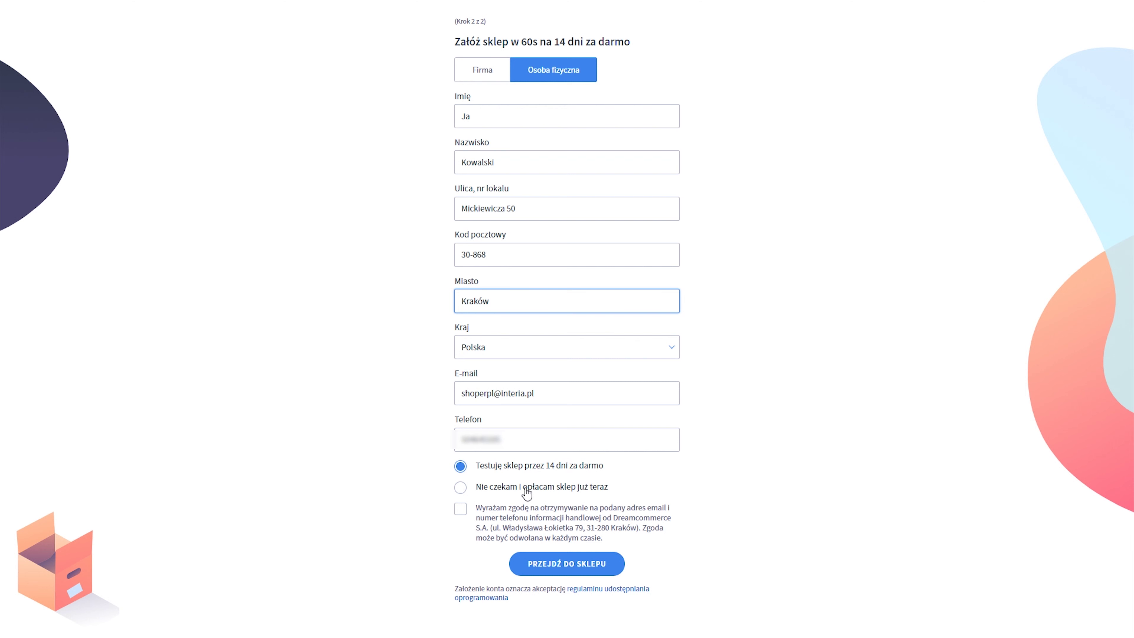
click(563, 570)
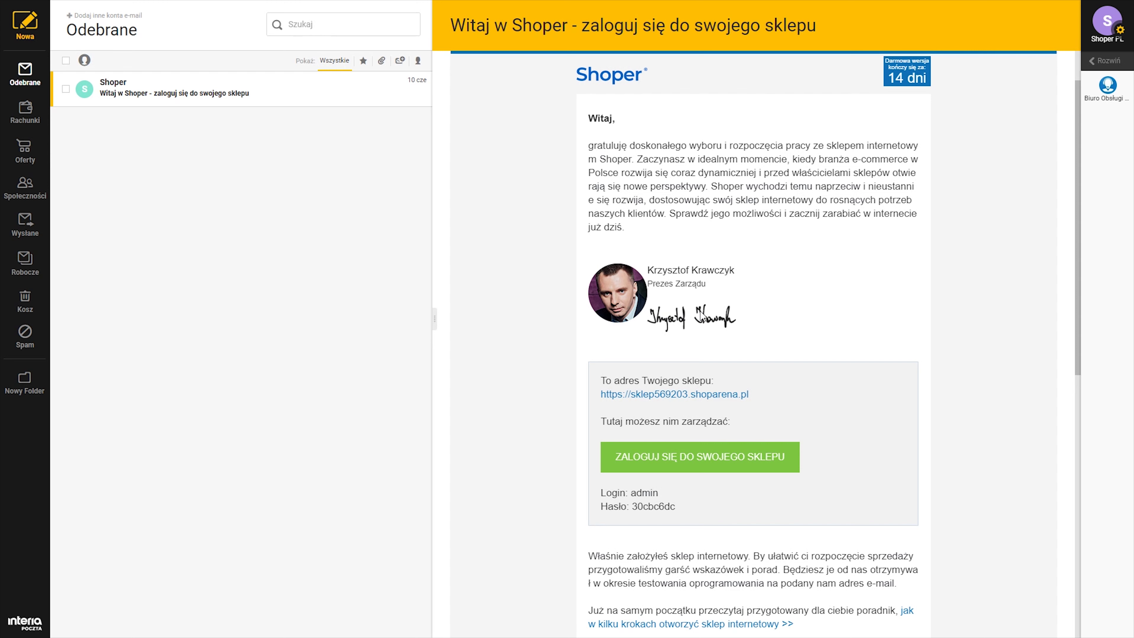
- Scroll the Shoper welcome e-mail down to the store's admin Login/Hasło details
scroll(700, 307, down, 3)
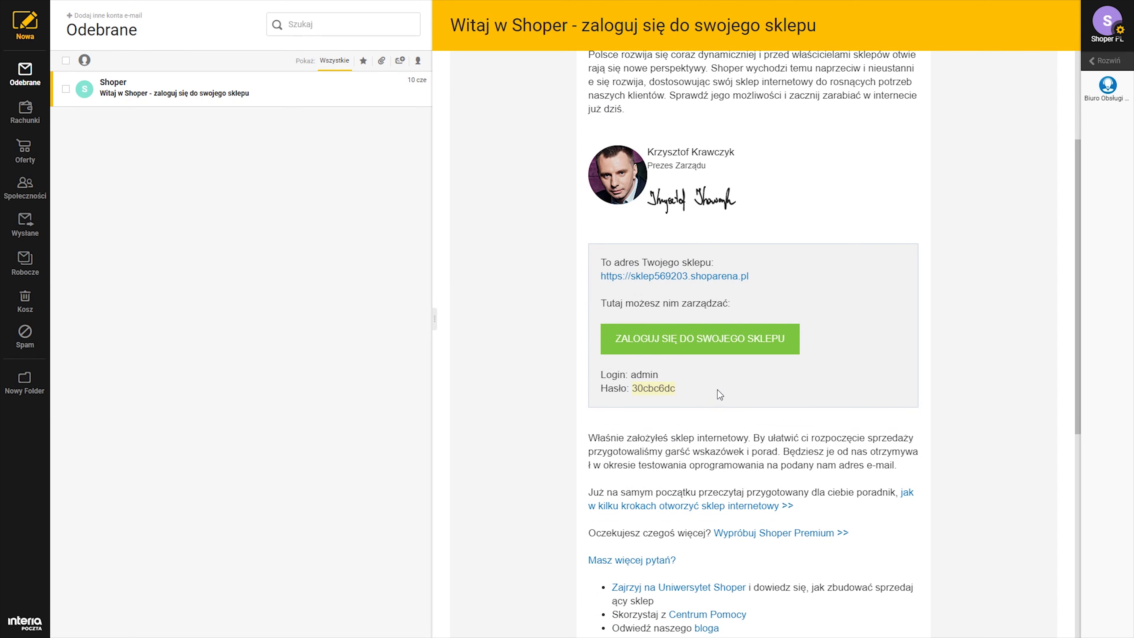
scroll(717, 391, down, 10)
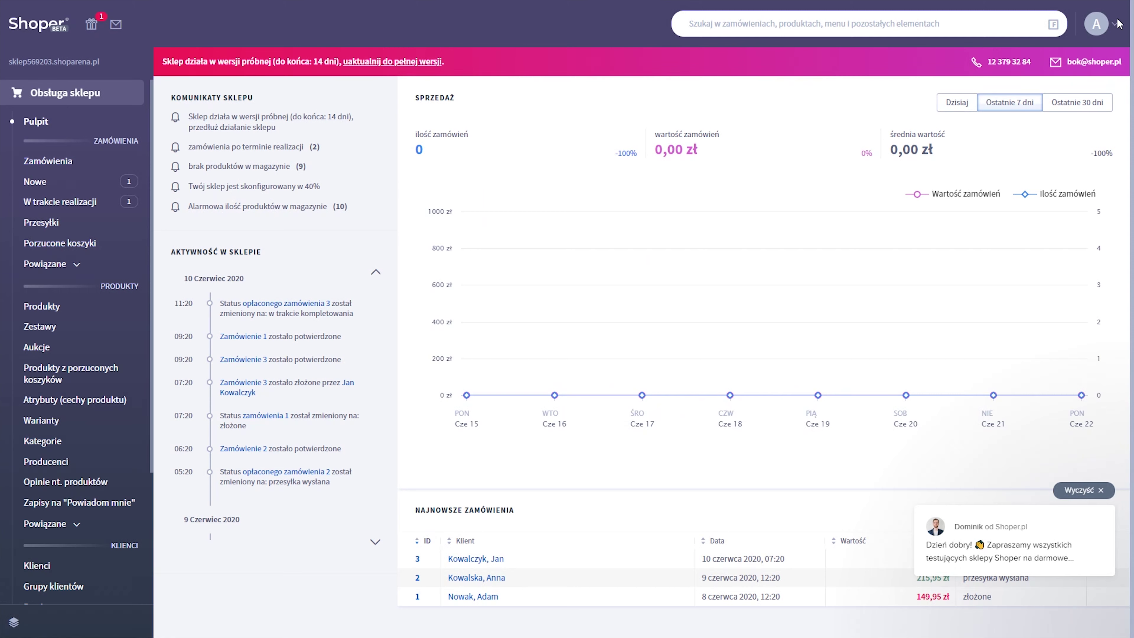
- Log out of the admin panel via the avatar menu and enter 'admin' as login
click(1113, 26)
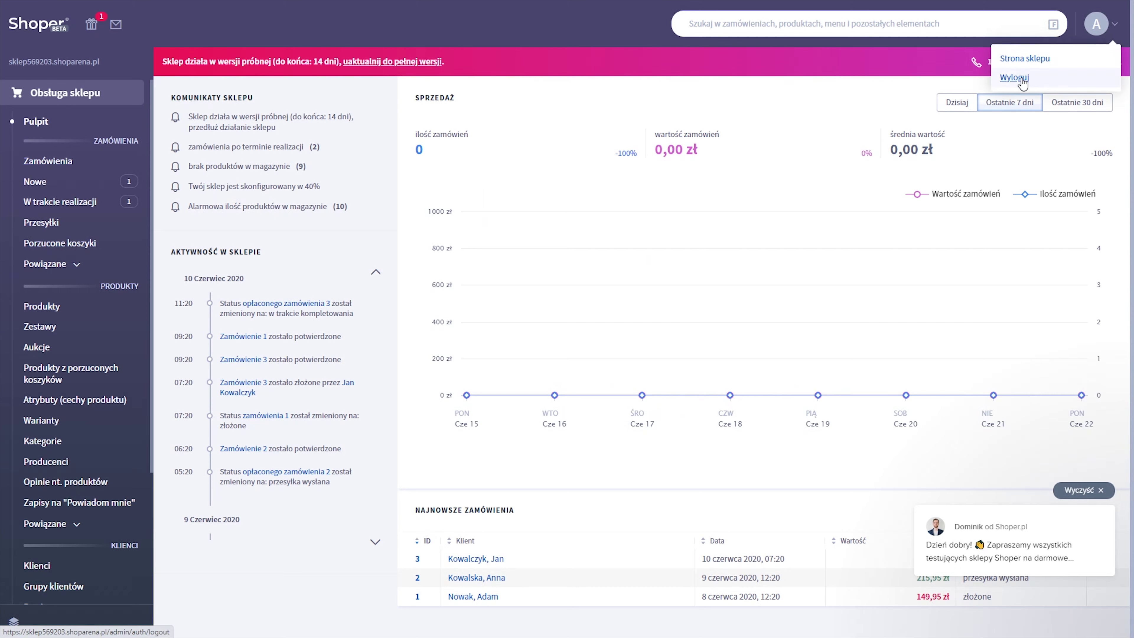
click(1022, 79)
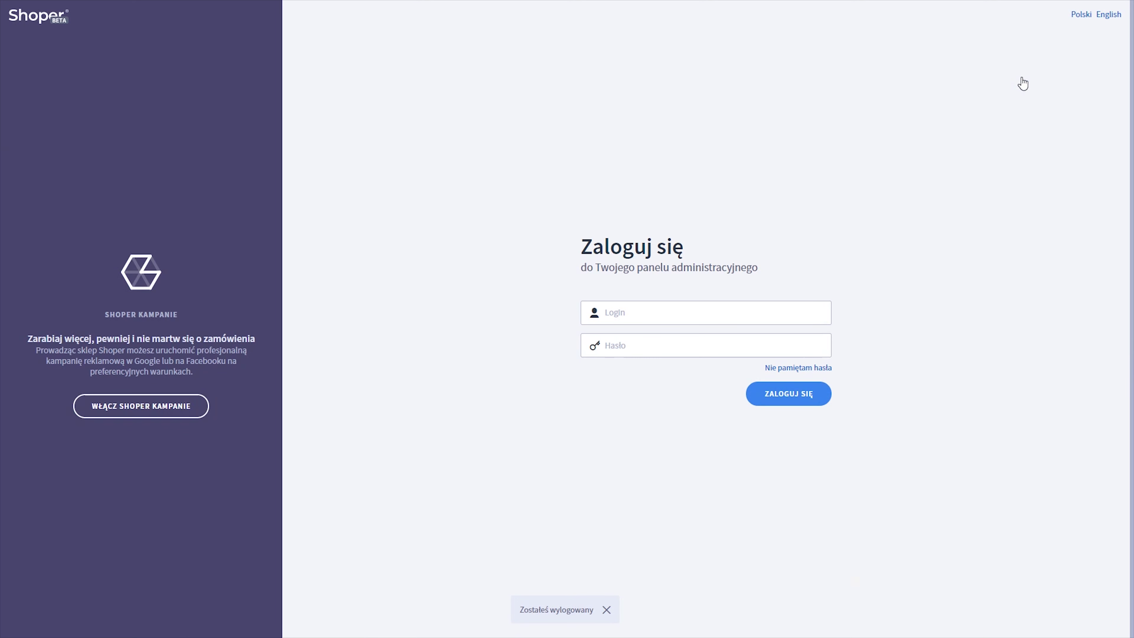
click(674, 314)
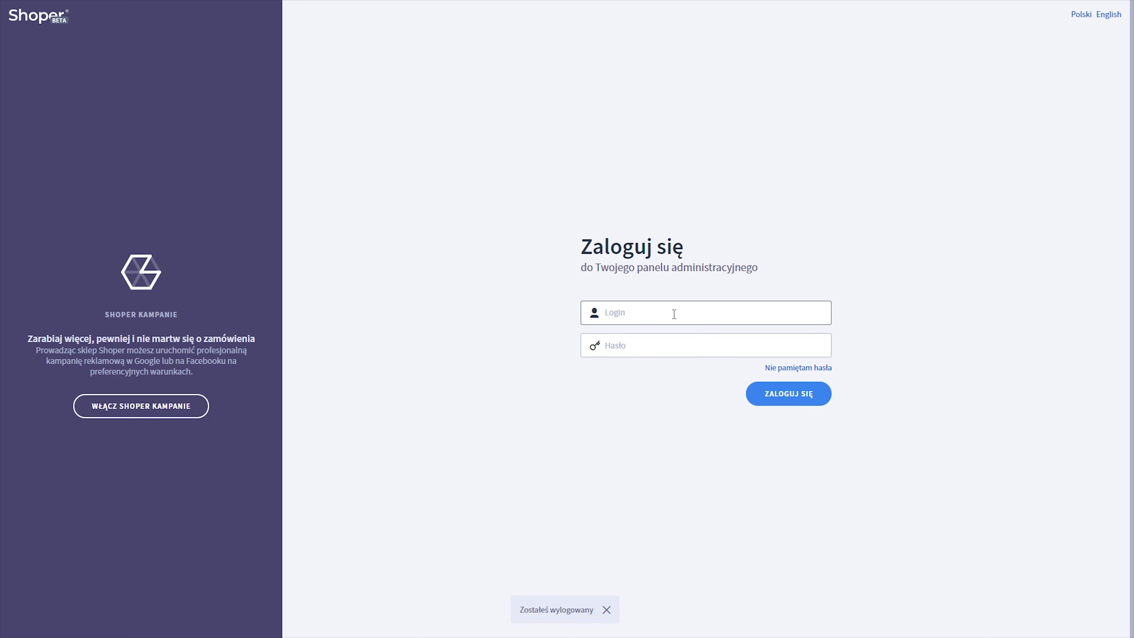
click(670, 341)
- Copy the password from the welcome e-mail, paste it into Hasło and sign in
key(ctrl+Tab)
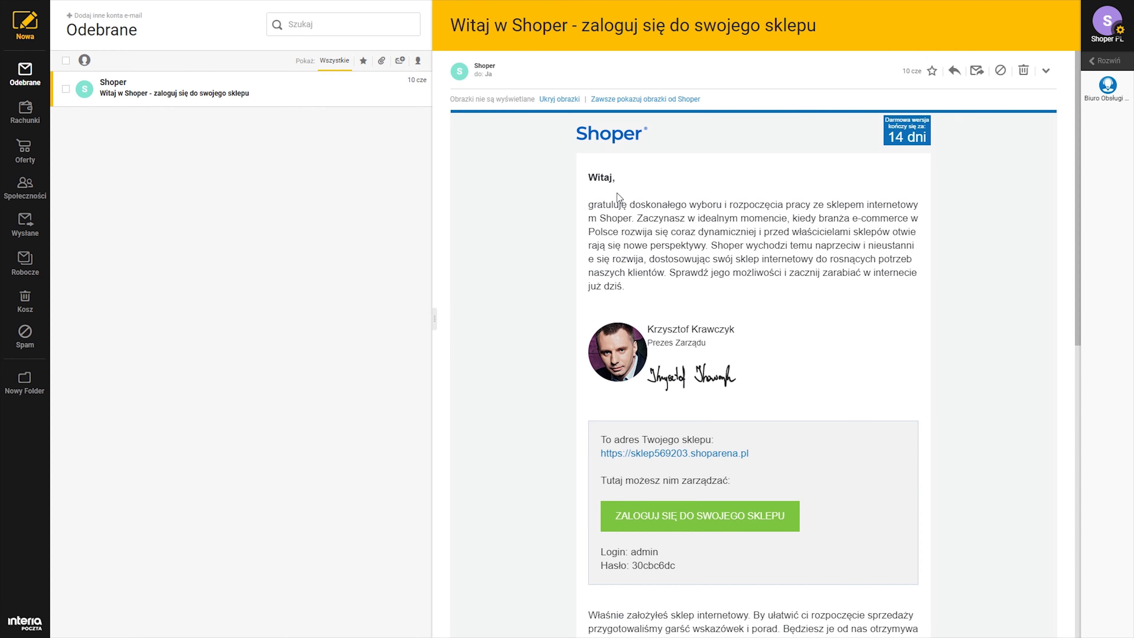
scroll(663, 271, down, 4)
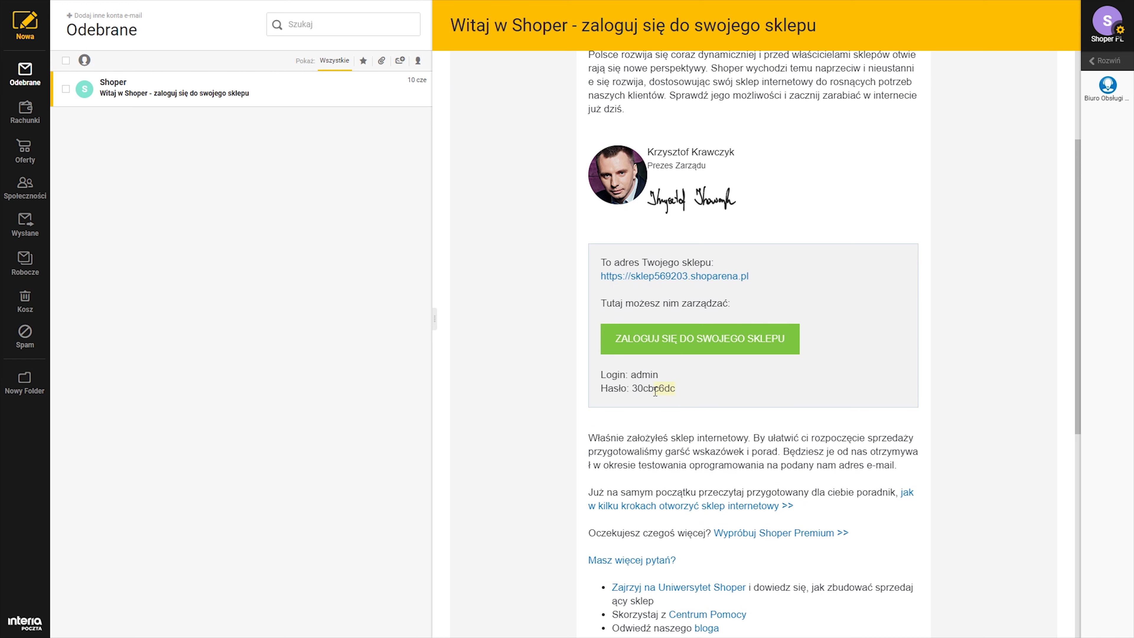
drag(636, 392, 633, 392)
right_click(641, 391)
click(661, 401)
key(ctrl+Tab)
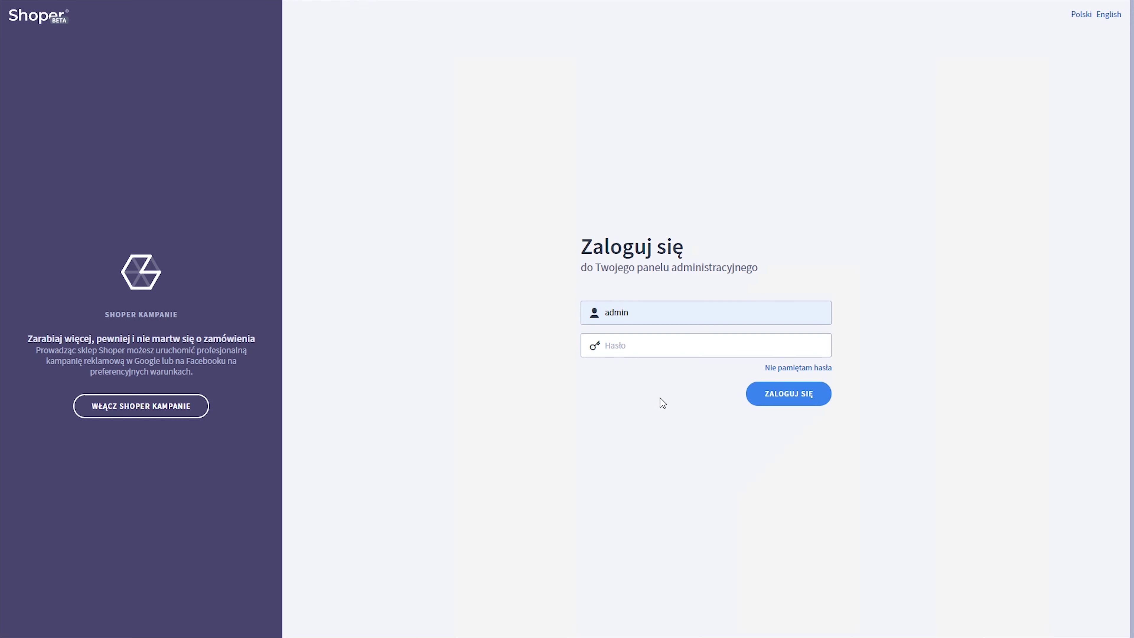
click(633, 348)
right_click(632, 348)
click(664, 462)
click(781, 402)
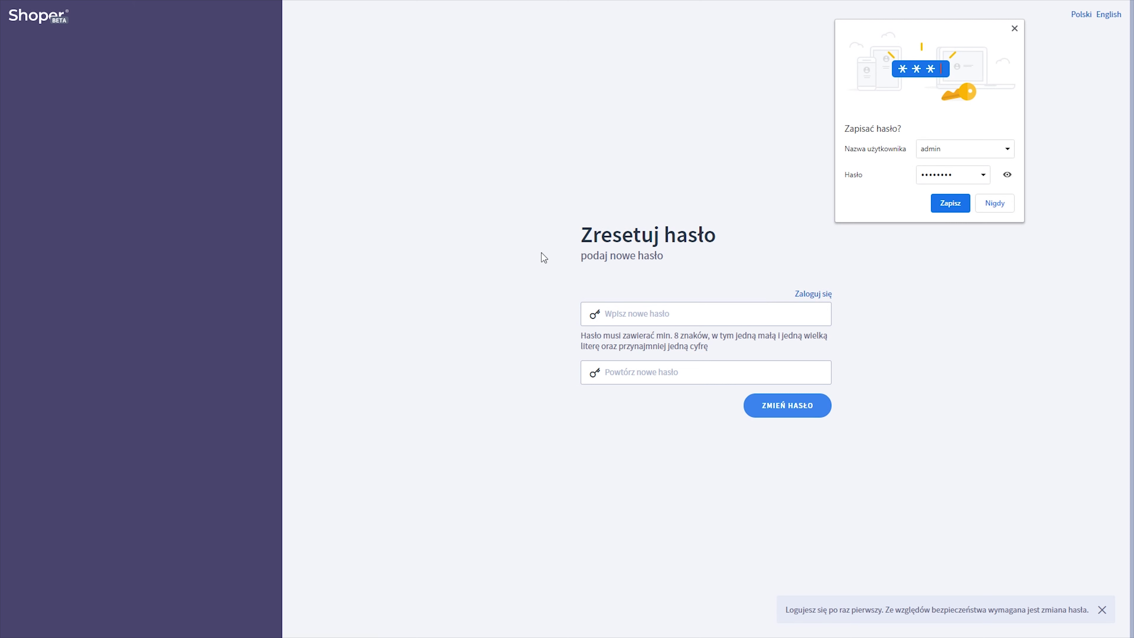
- Enter a new admin password in both Zresetuj hasło fields and confirm with ZMIEŃ HASŁO
click(685, 322)
click(685, 317)
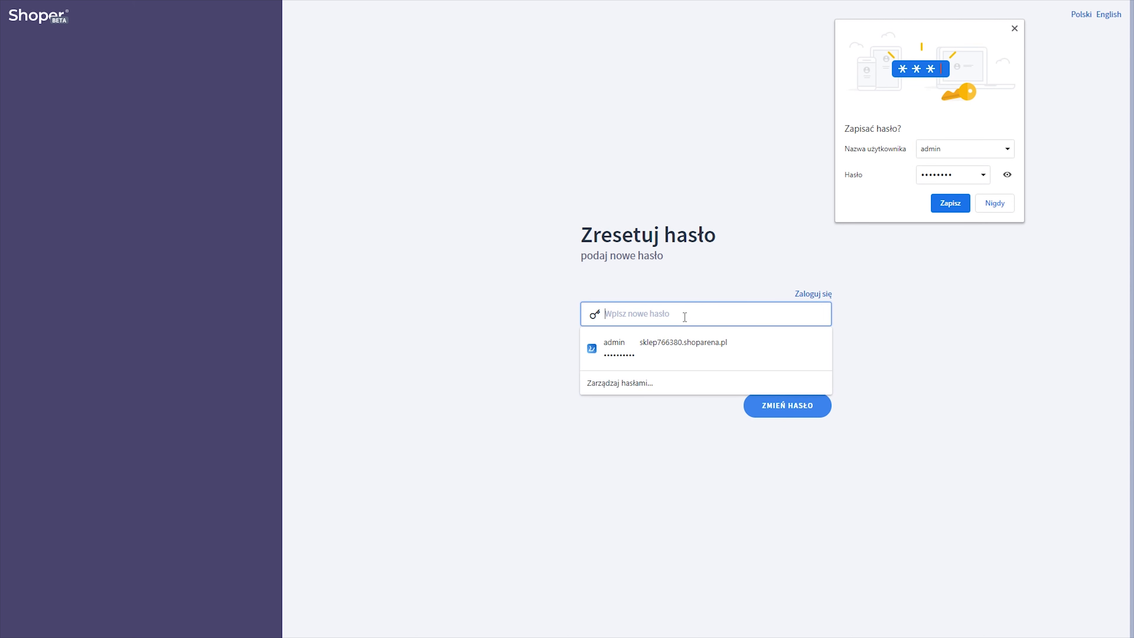
text(**********)
key(Tab)
text(**********)
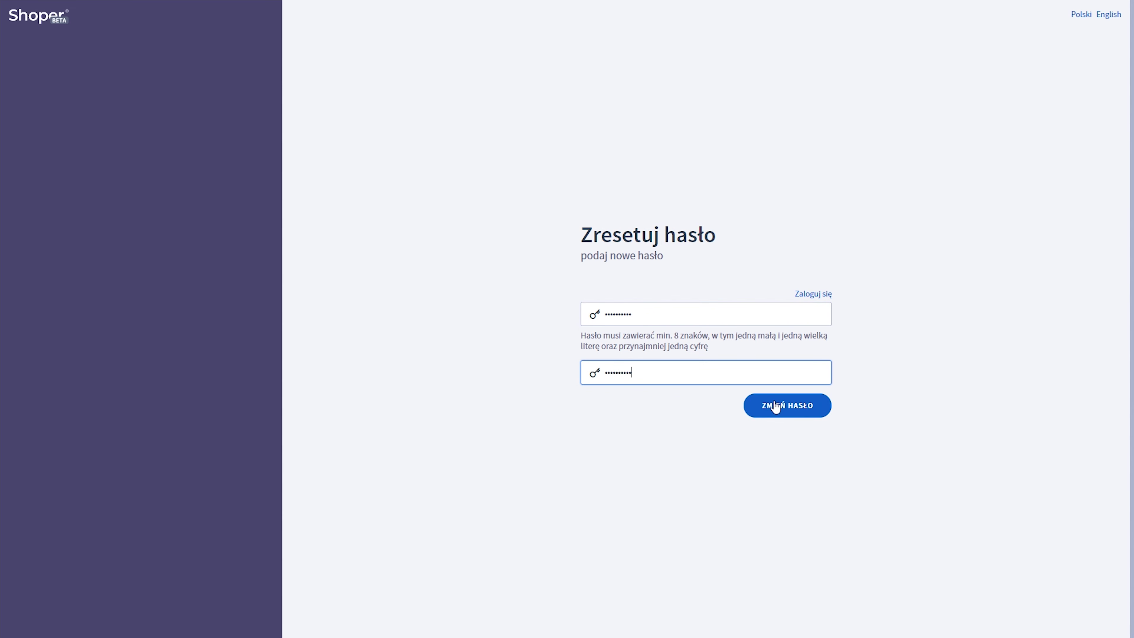
click(775, 406)
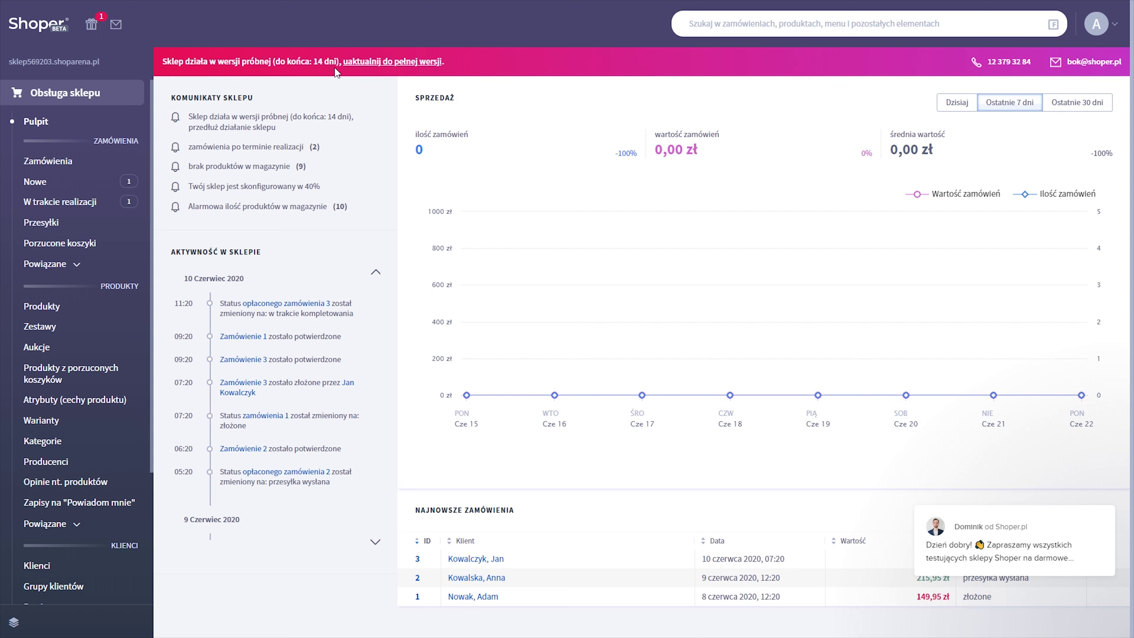
- Follow the 'uaktualnij do pełnej wersji' link in the dashboard's trial banner
click(385, 67)
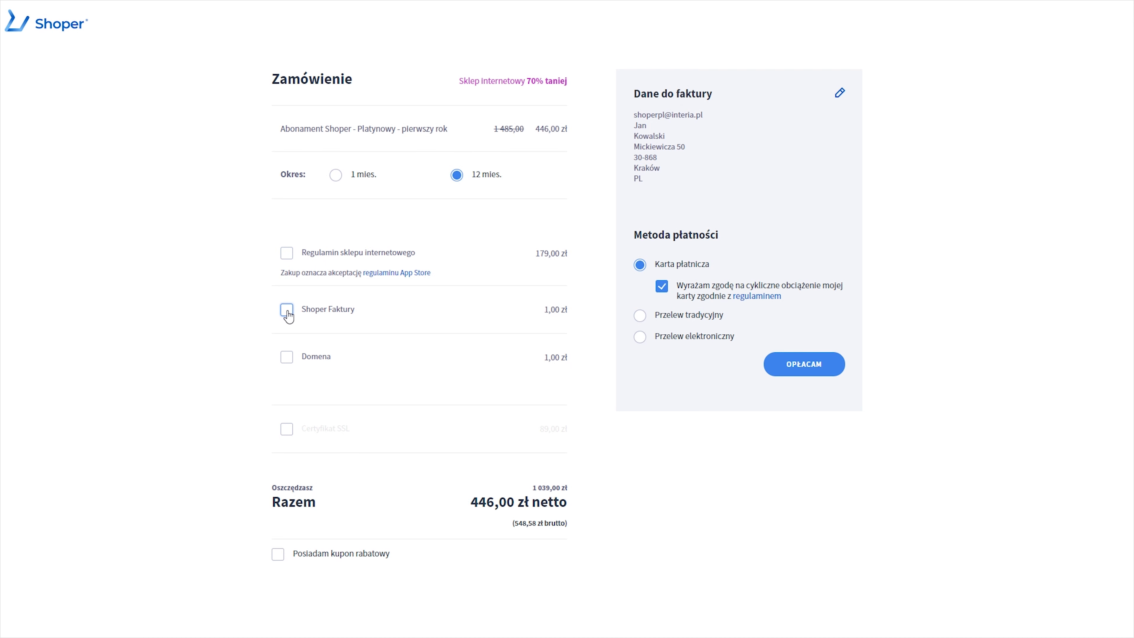
- Add the domain shoperpl with .pl and an SSL certificate to the order
click(288, 357)
click(333, 385)
text(shoperpl)
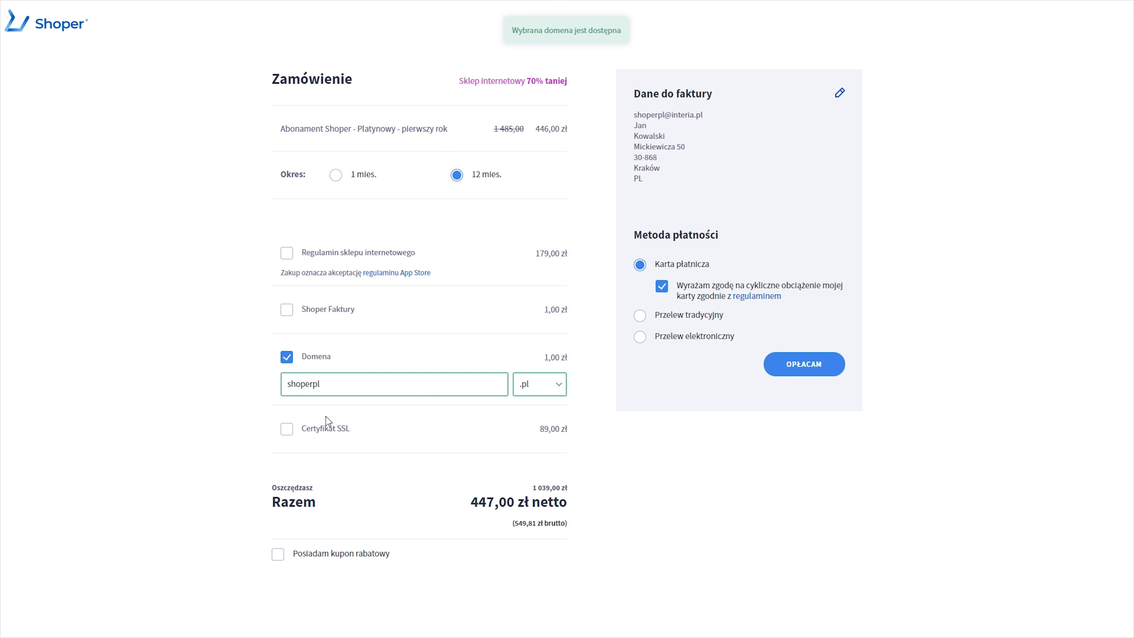
click(287, 430)
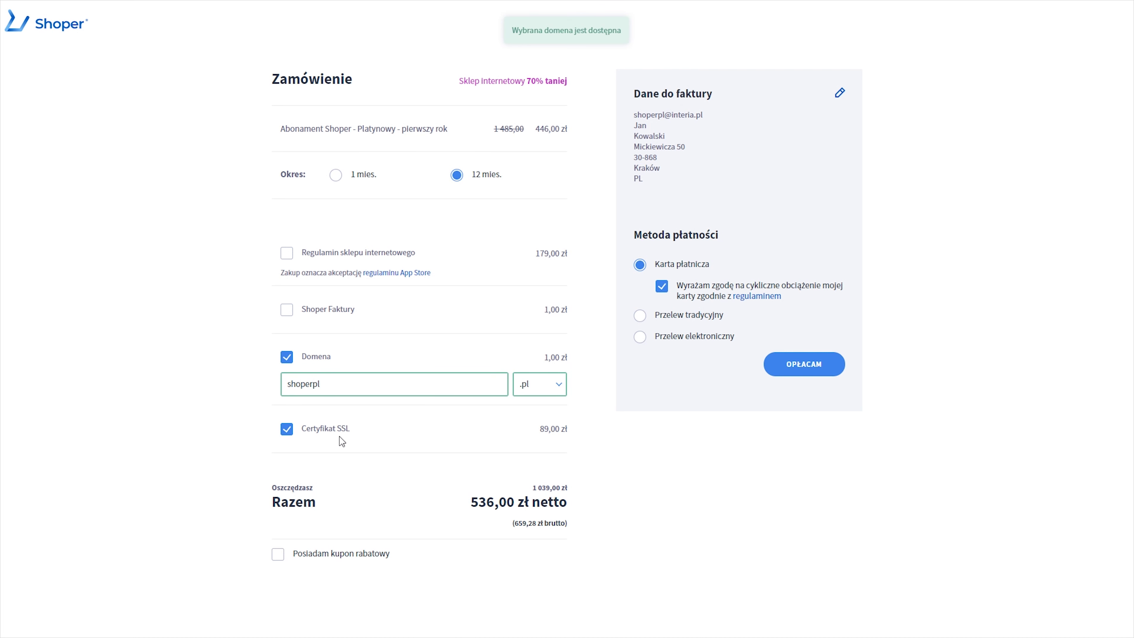